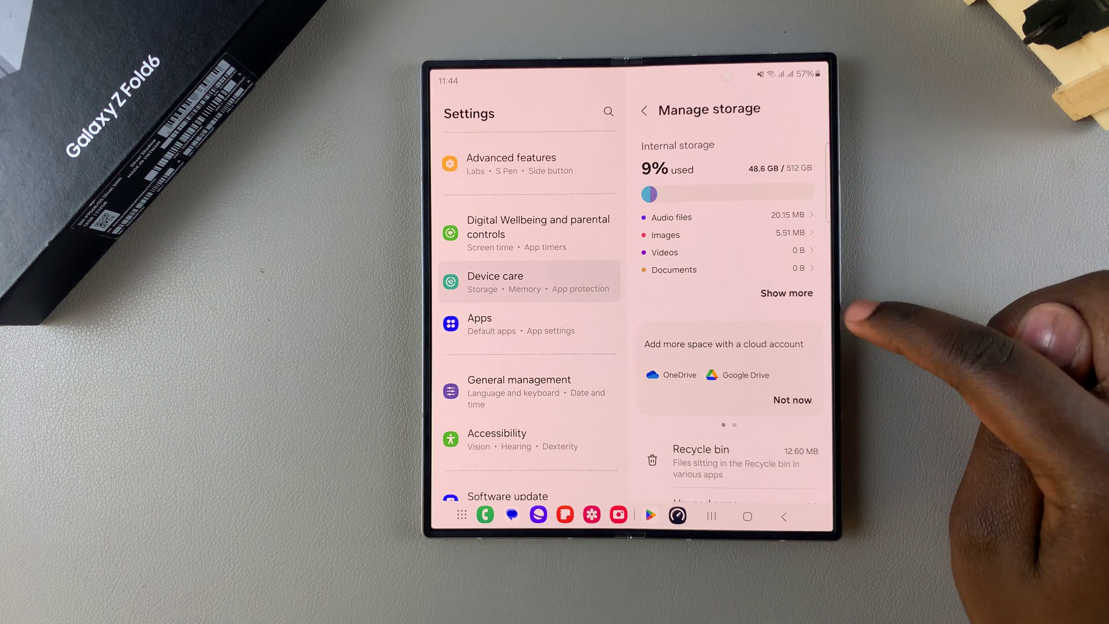
# Step: Expand the storage list to every category, then close Settings from Recents to the home screen
pyautogui.click(787, 294)
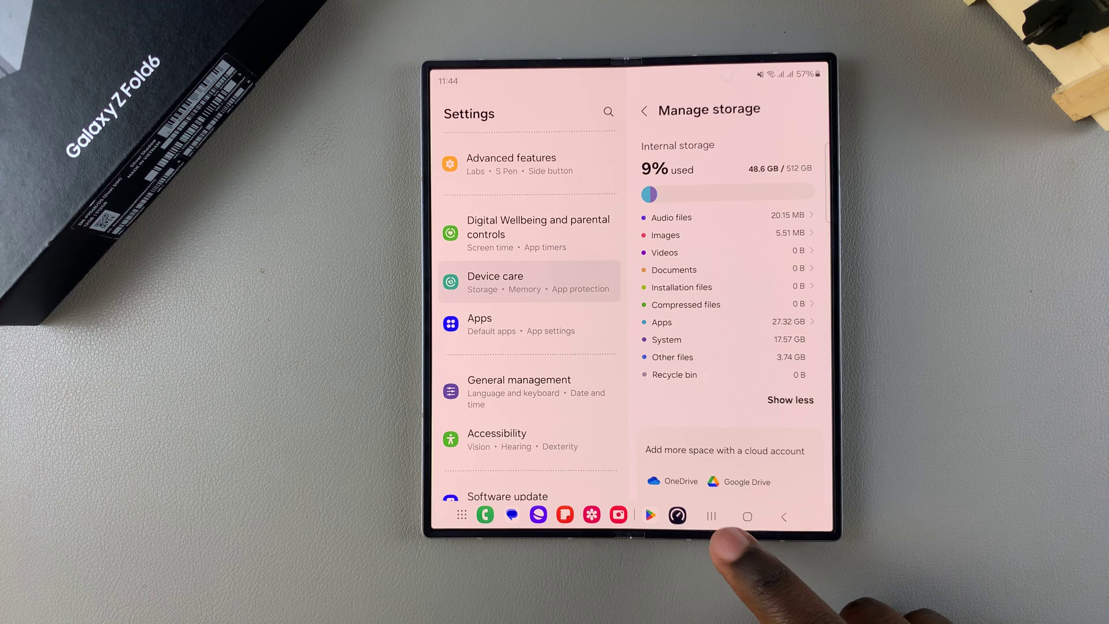
pyautogui.click(711, 516)
pyautogui.moveTo(676, 286); pyautogui.dragTo(676, 130)
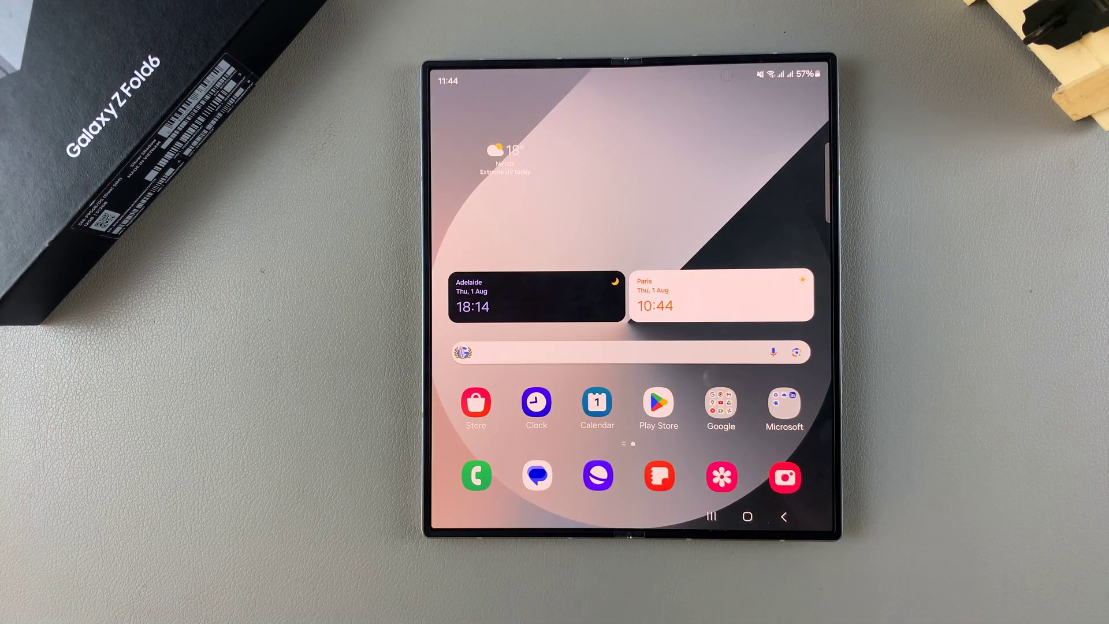